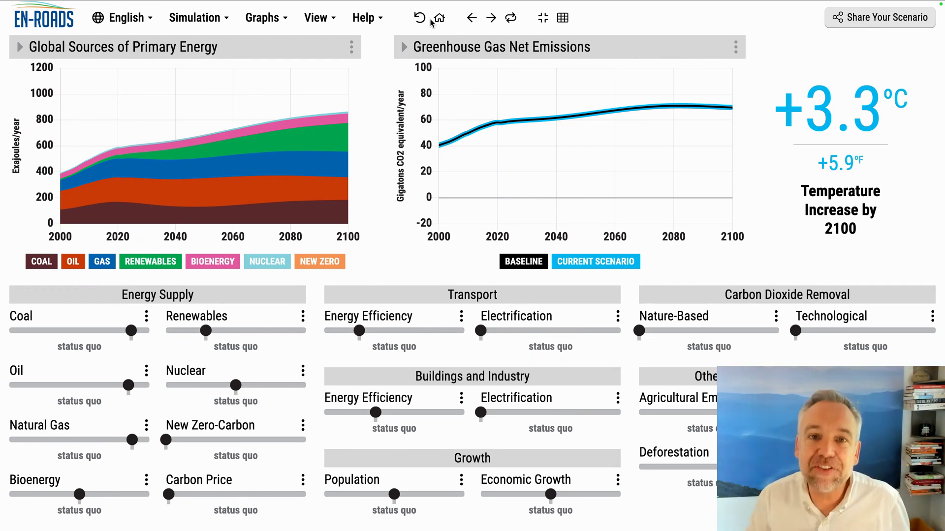
# - Replace the Greenhouse Gas Net Emissions graph with the Extreme Heat Days map
pyautogui.click(564, 58)
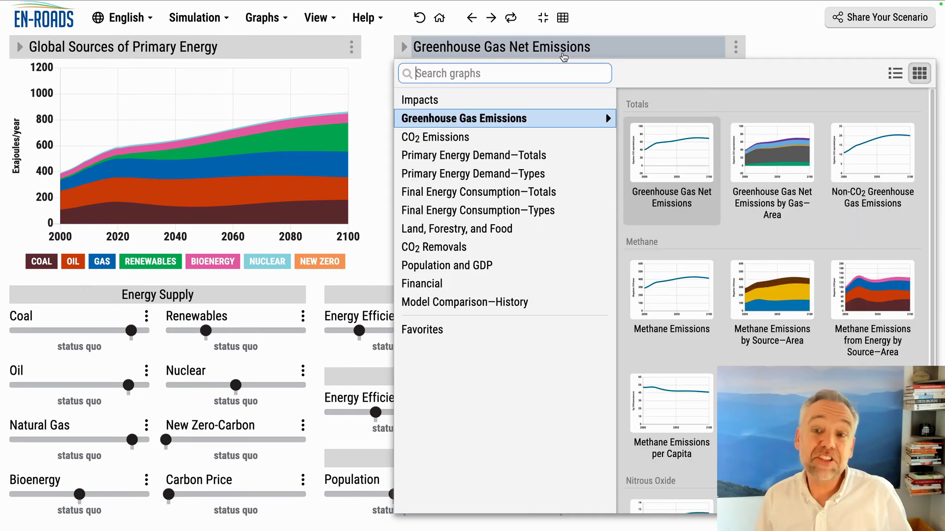
pyautogui.moveTo(514, 107)
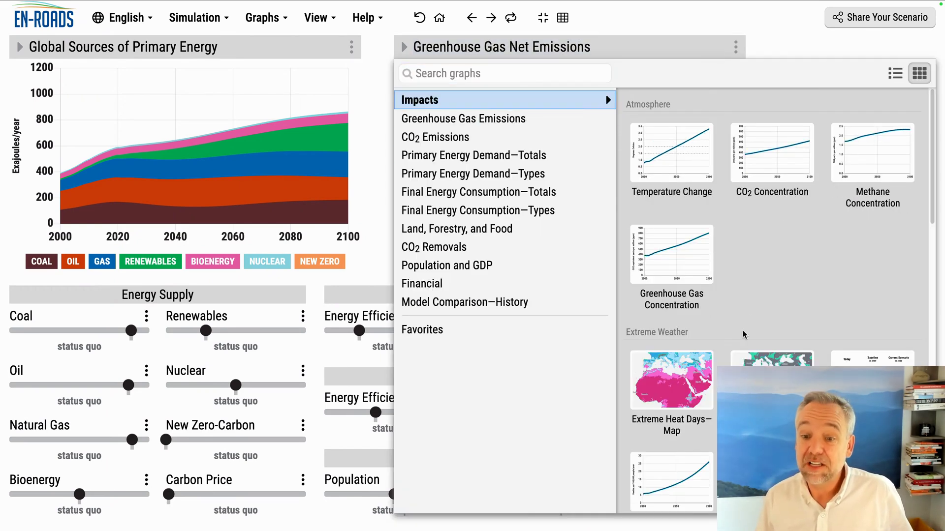
pyautogui.click(660, 375)
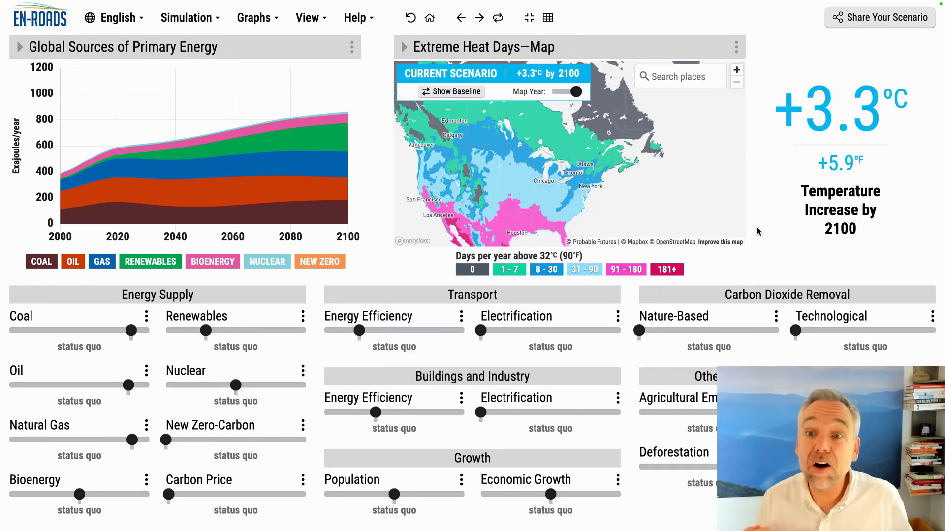
# - Search the heat map for 'Belgium' and centre it there
pyautogui.click(663, 72)
pyautogui.write('belgiu')
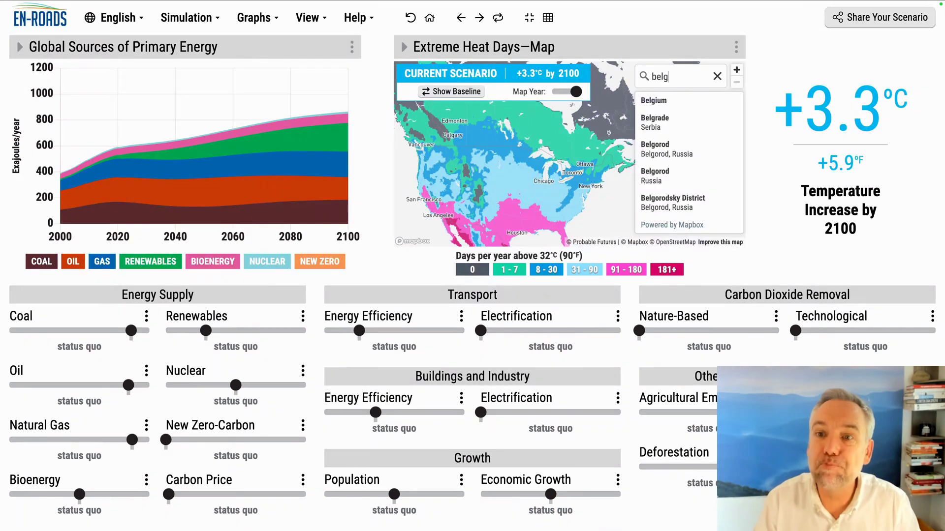
pyautogui.click(684, 101)
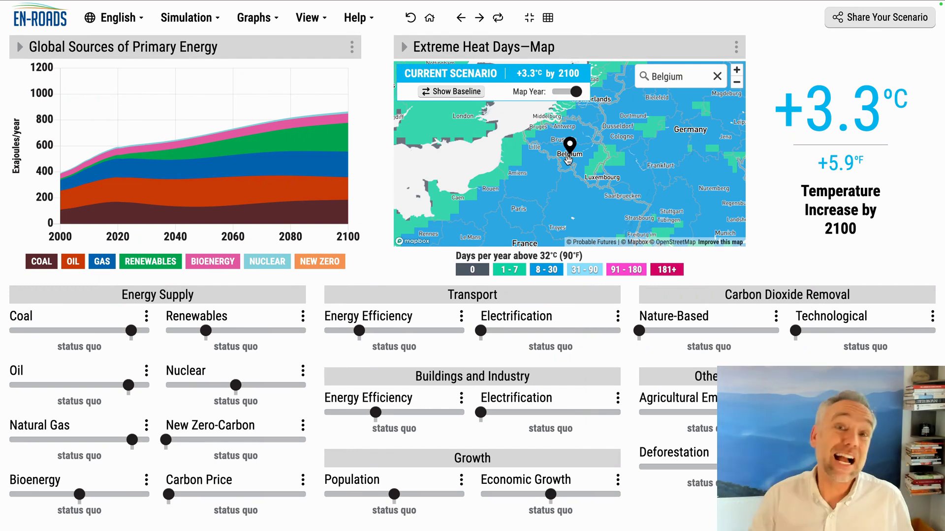
pyautogui.moveTo(575, 92); pyautogui.dragTo(508, 103)
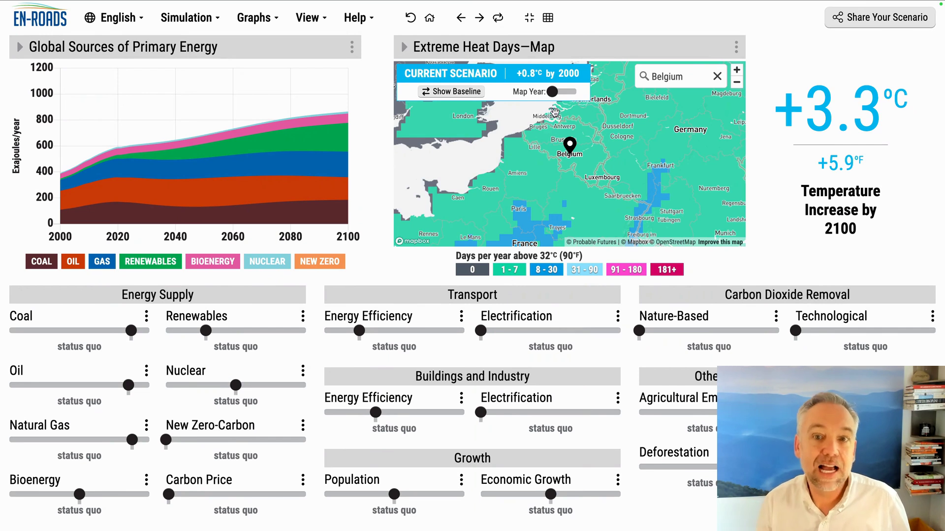
pyautogui.moveTo(552, 94); pyautogui.dragTo(578, 95)
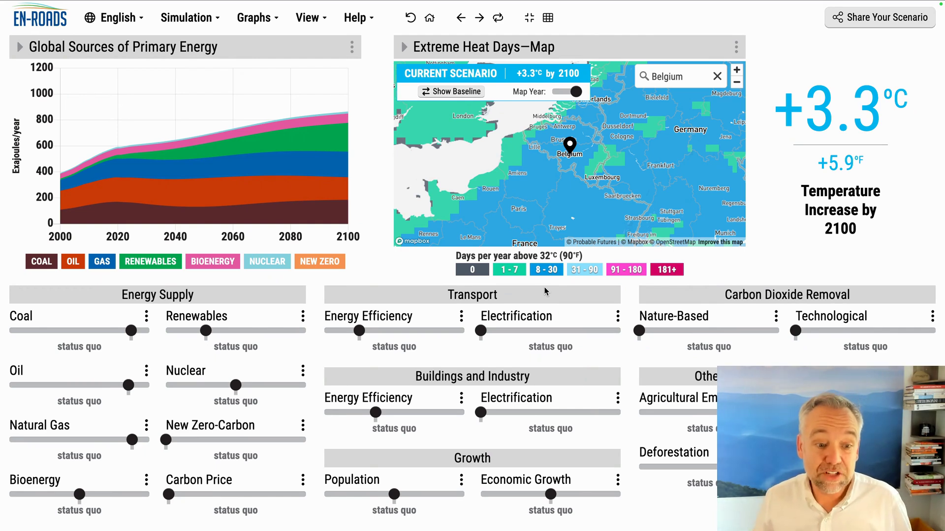
# - Show the Wildfire Danger Days from Warming map in the left panel, then highly subsidize renewables
pyautogui.click(249, 46)
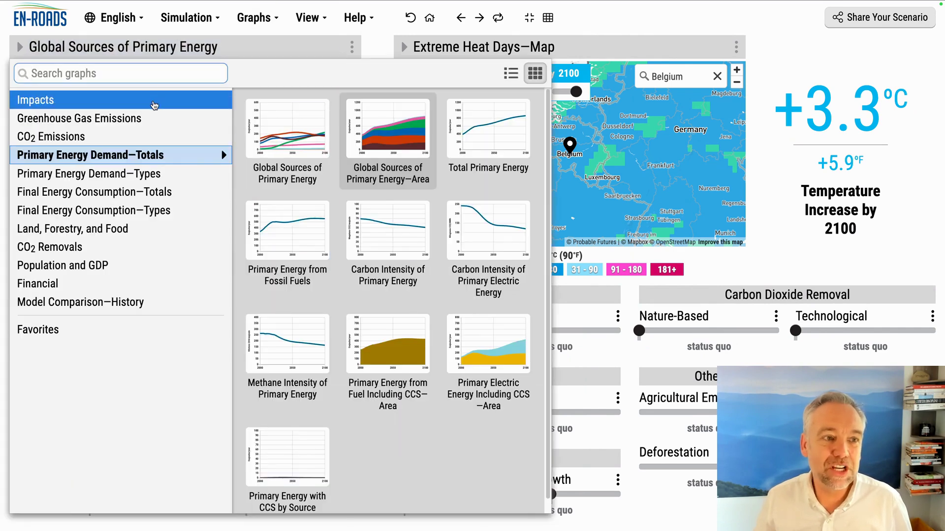
pyautogui.click(154, 105)
pyautogui.scroll(-7, 341, 312)
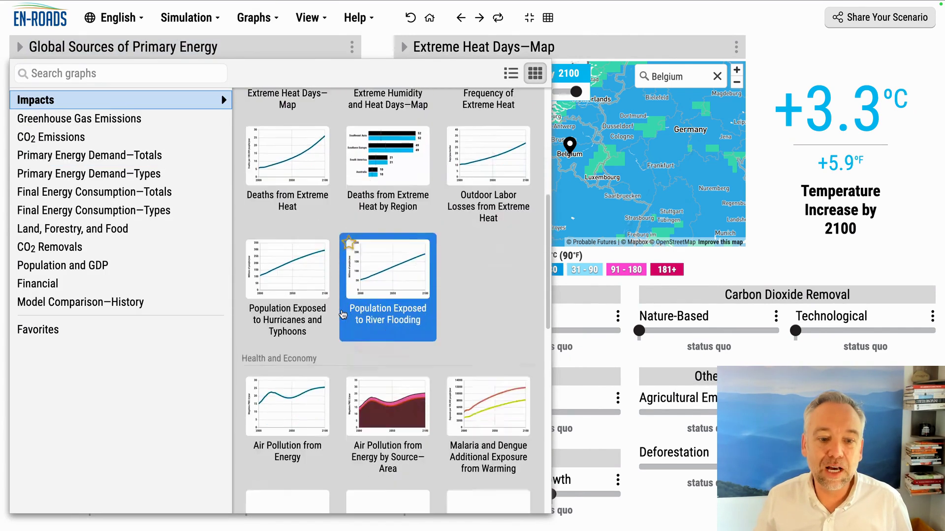
pyautogui.scroll(-3, 343, 314)
pyautogui.scroll(3, 343, 314)
pyautogui.scroll(-10, 343, 314)
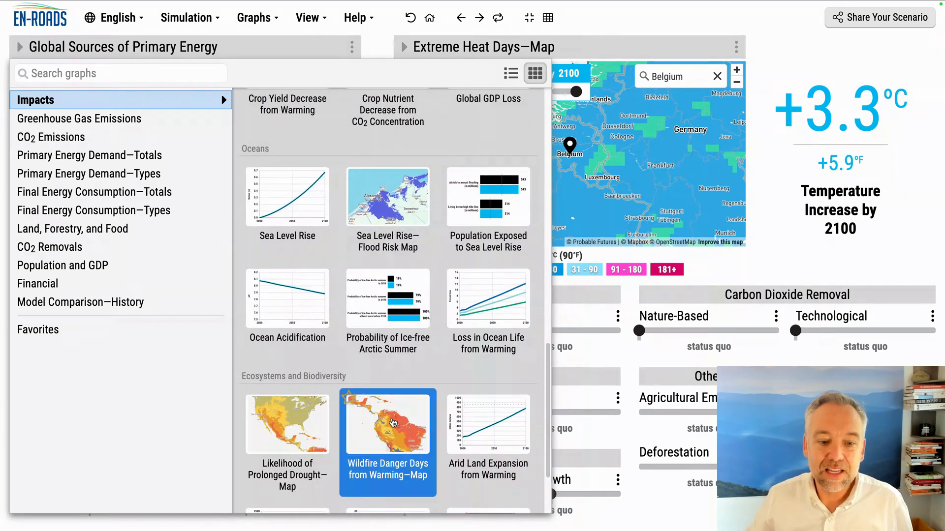
pyautogui.click(387, 412)
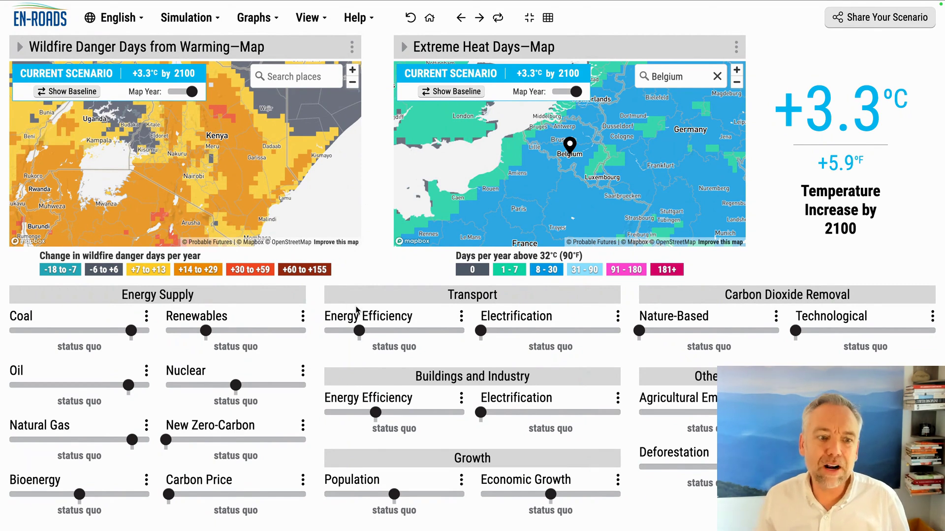
pyautogui.click(288, 331)
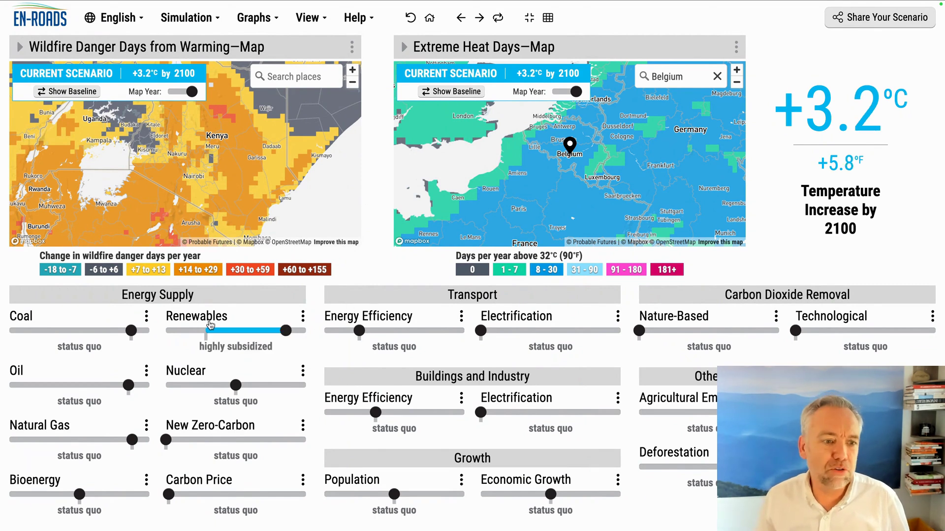
# - Tax coal, oil and natural gas very highly and set a very high carbon price
pyautogui.click(67, 331)
pyautogui.click(72, 385)
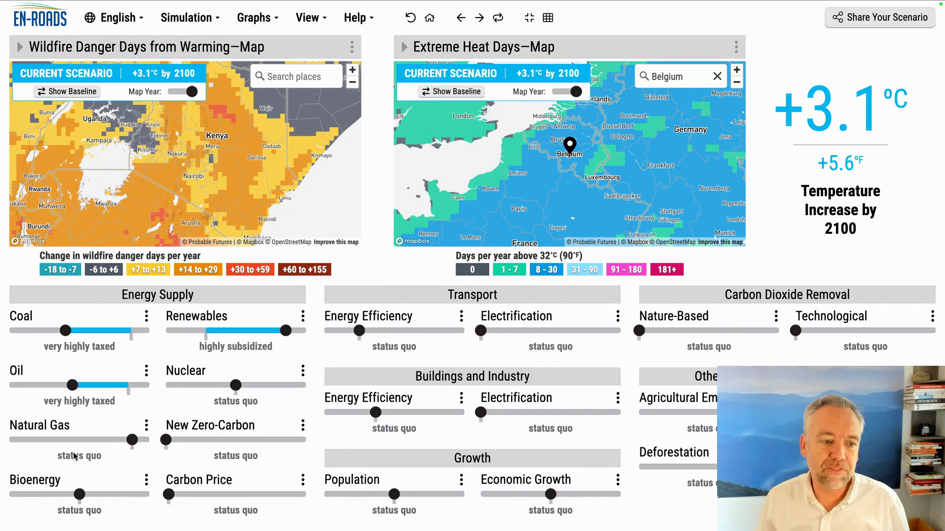
pyautogui.click(76, 440)
pyautogui.click(261, 494)
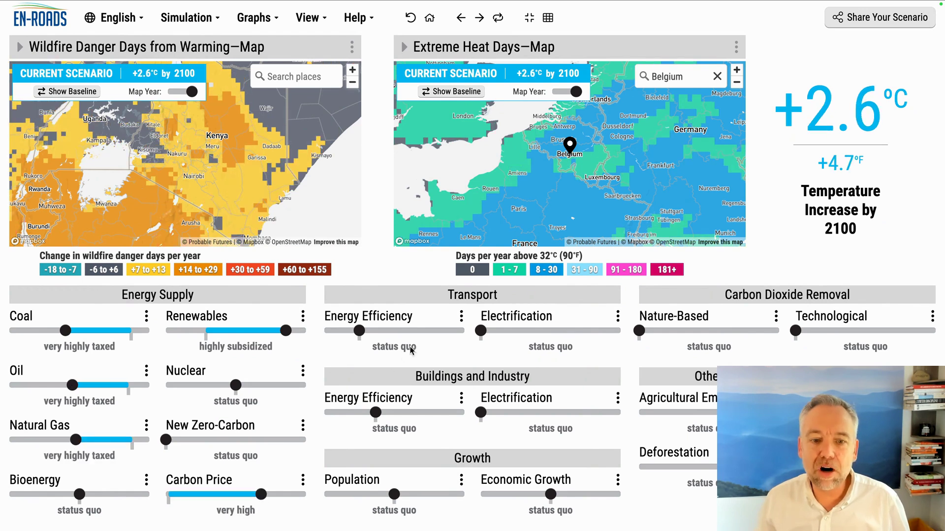
# - Strongly raise transport and building efficiency and highly subsidize electrification in both sectors
pyautogui.click(431, 331)
pyautogui.click(550, 330)
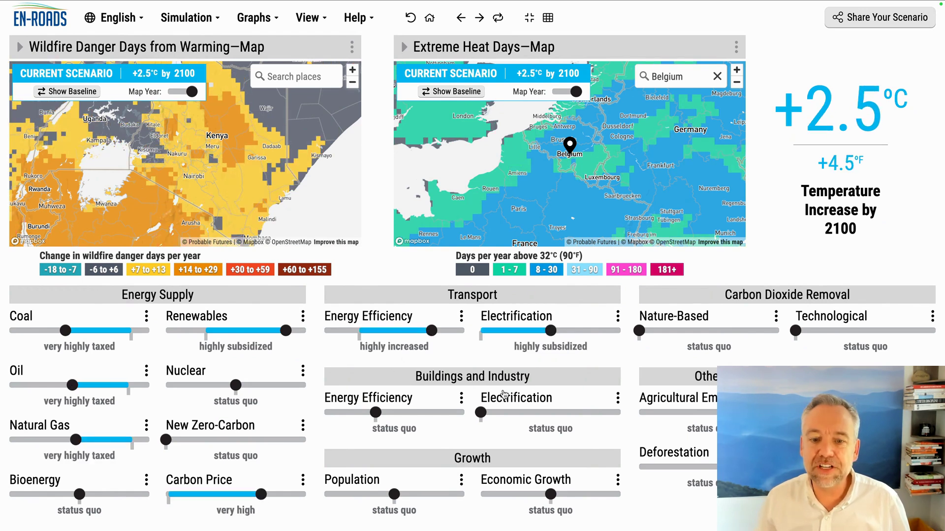
pyautogui.click(560, 413)
pyautogui.click(433, 412)
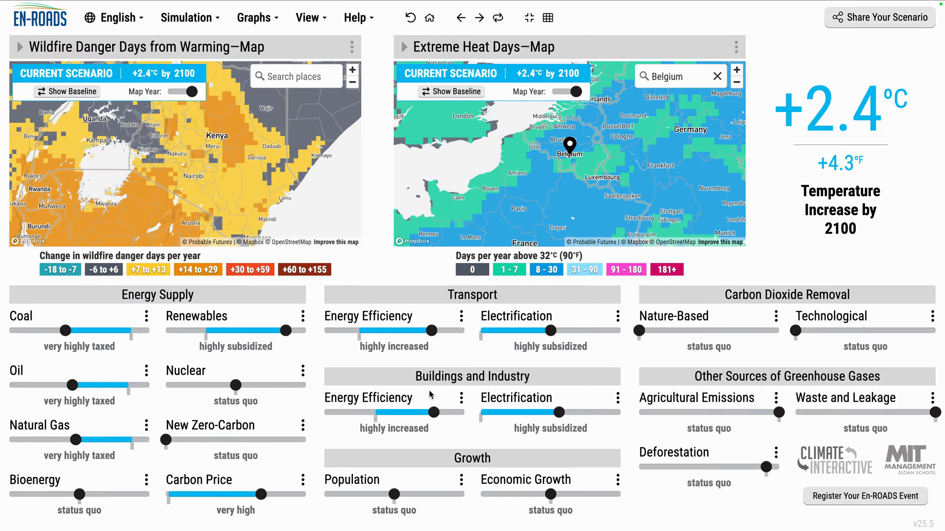
# - Set nature-based removal to medium, technological removal low, and highly cut waste and agricultural emissions
pyautogui.click(696, 331)
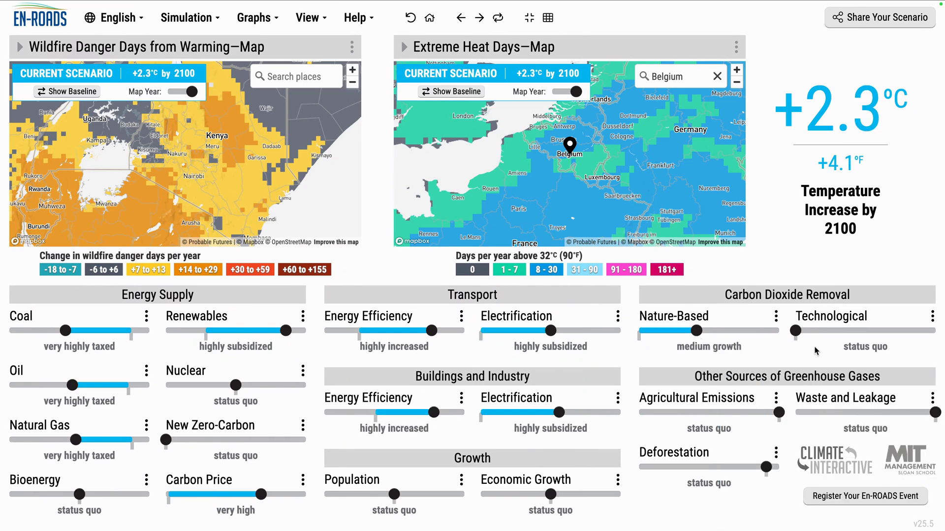
pyautogui.click(826, 333)
pyautogui.click(810, 412)
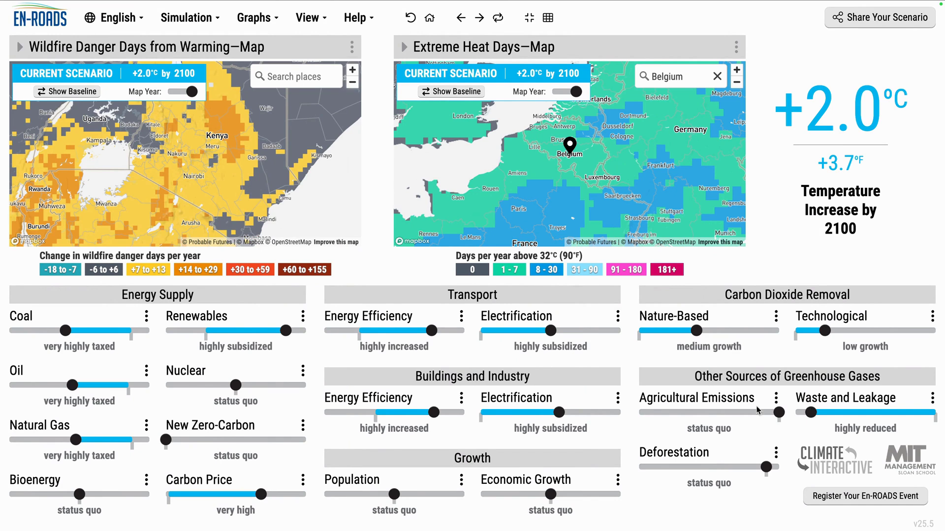
pyautogui.click(657, 413)
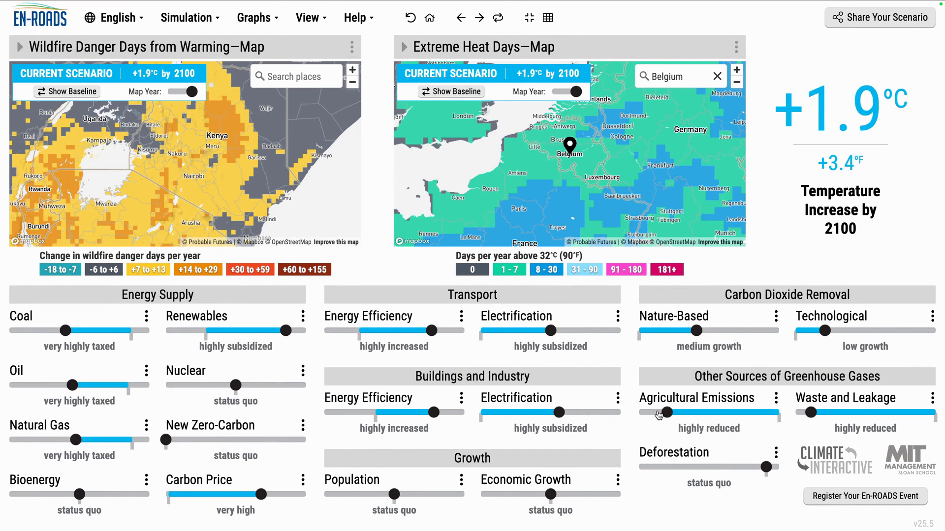
# - Push carbon price, transport electrification, efficiency, and coal and oil taxes higher to reach +1.8°C
pyautogui.click(281, 494)
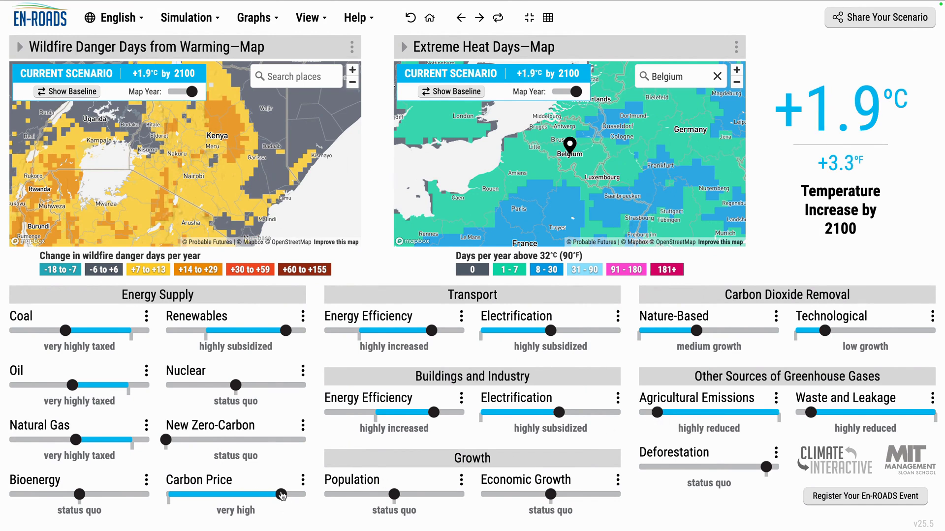
pyautogui.click(592, 333)
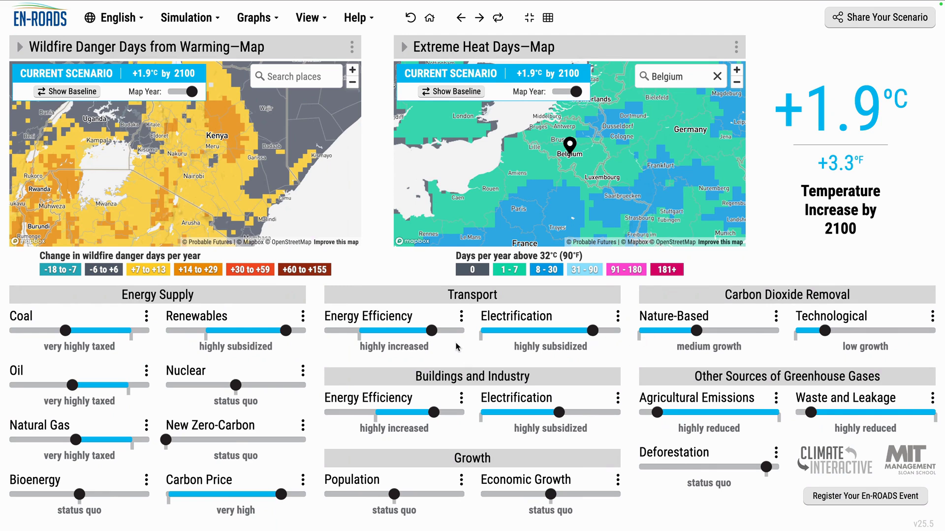
pyautogui.click(451, 331)
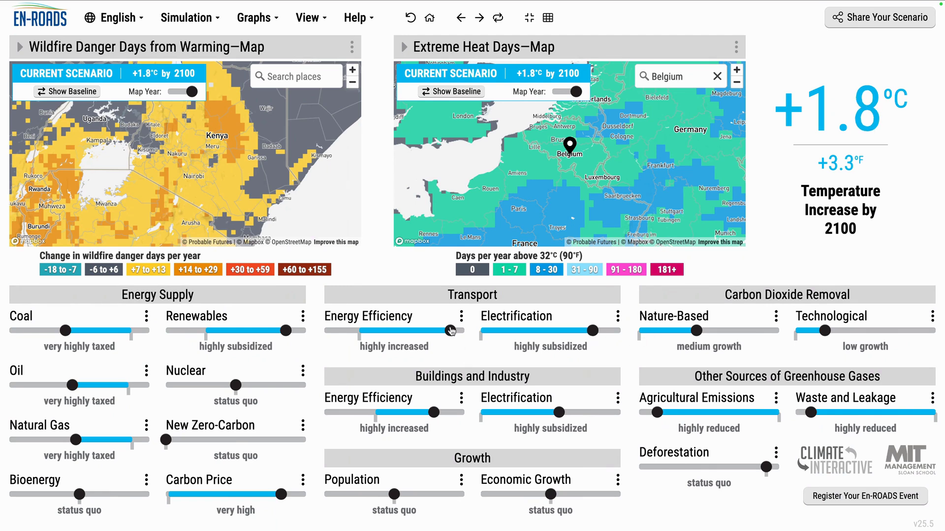
pyautogui.click(45, 331)
pyautogui.click(39, 385)
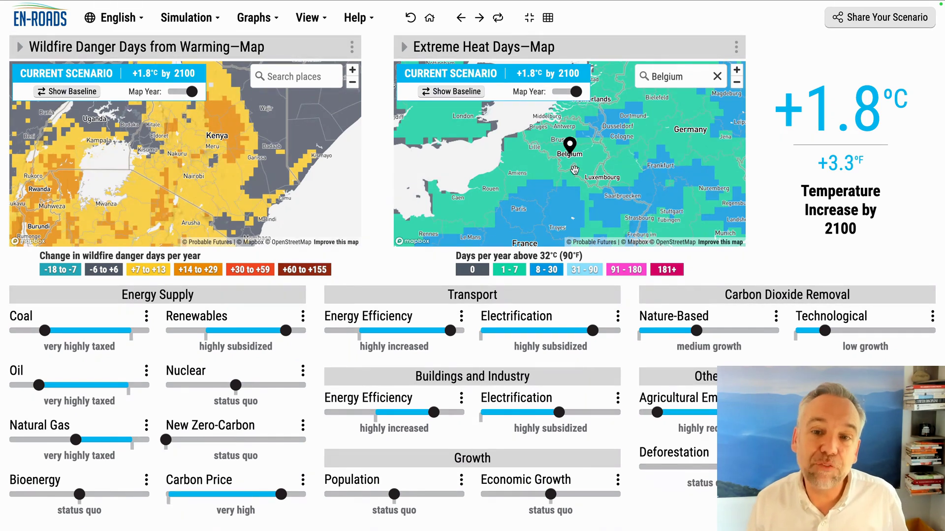
# - Toggle the heat map between the +3.3°C baseline and current scenario, ending on the scenario
pyautogui.click(453, 92)
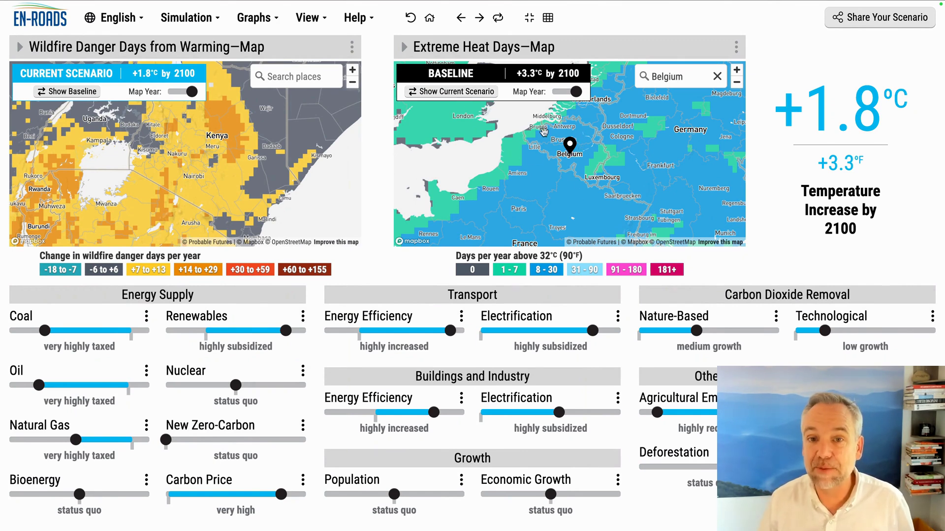
pyautogui.click(450, 92)
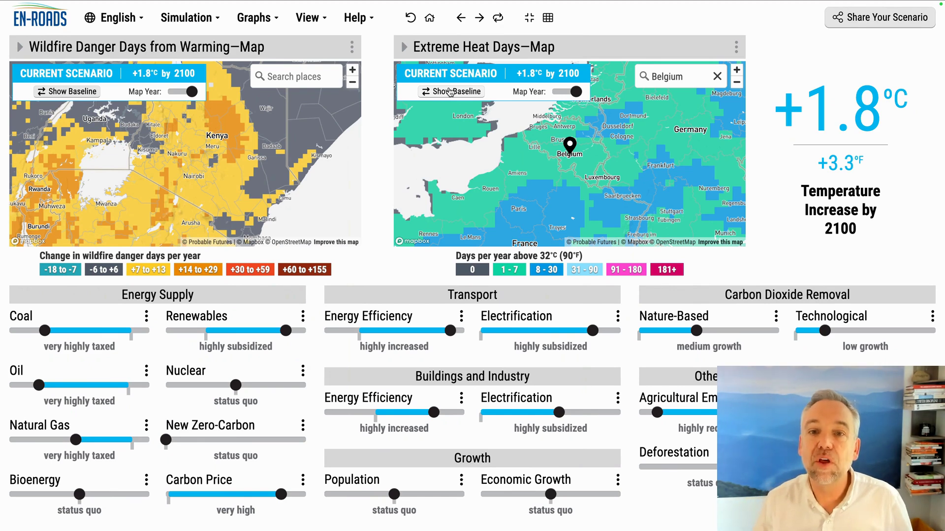
pyautogui.click(450, 91)
pyautogui.click(450, 92)
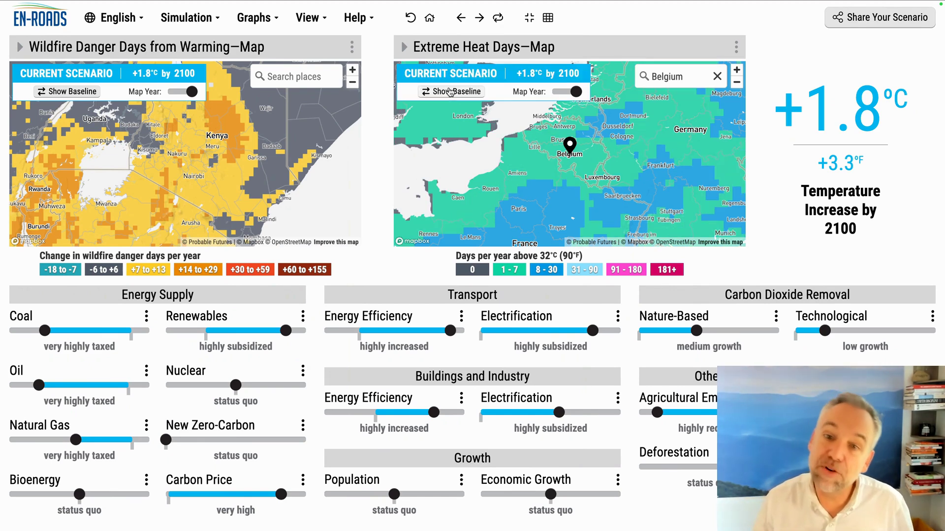
pyautogui.click(450, 91)
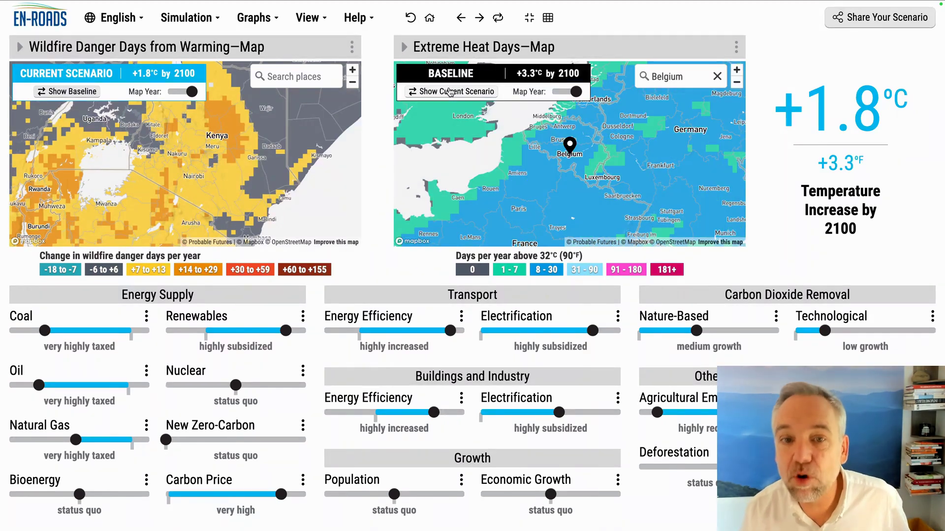
pyautogui.click(450, 91)
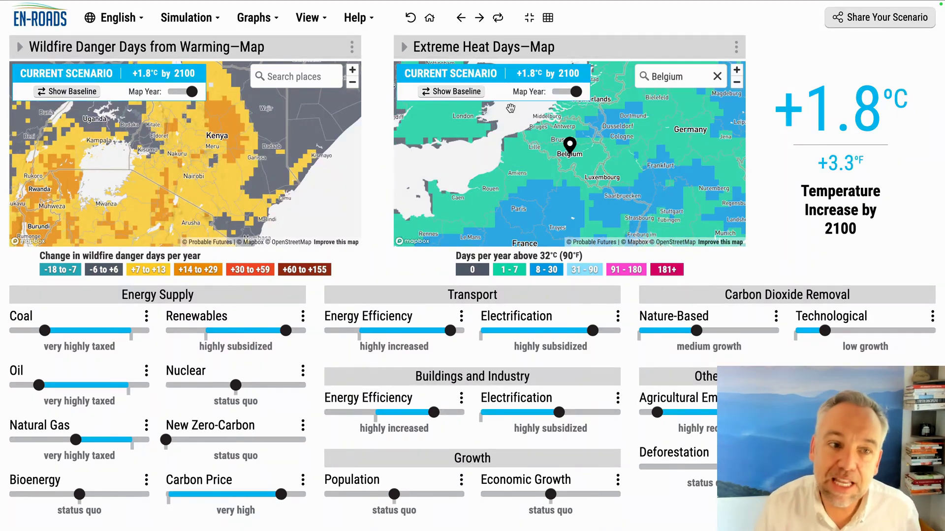
# - Compare the wildfire map against the baseline twice, leaving it on the current scenario
pyautogui.click(63, 92)
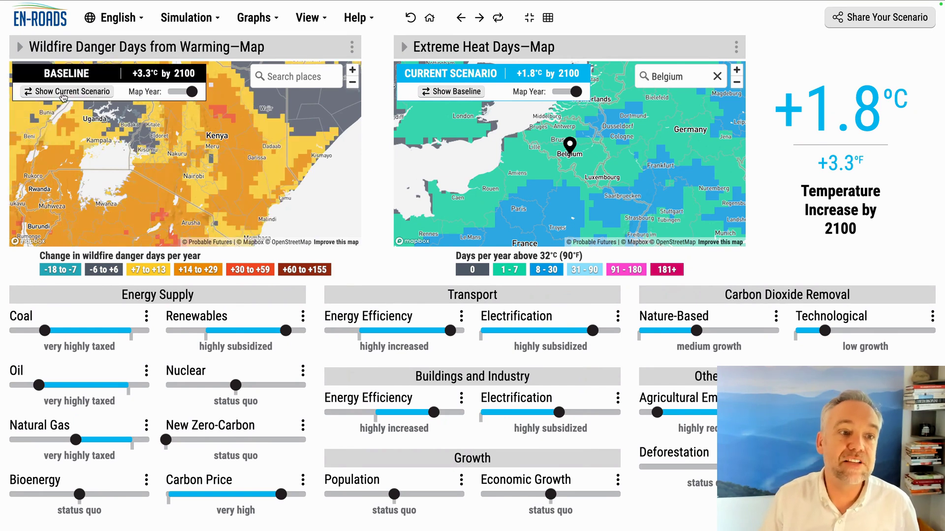
pyautogui.click(64, 92)
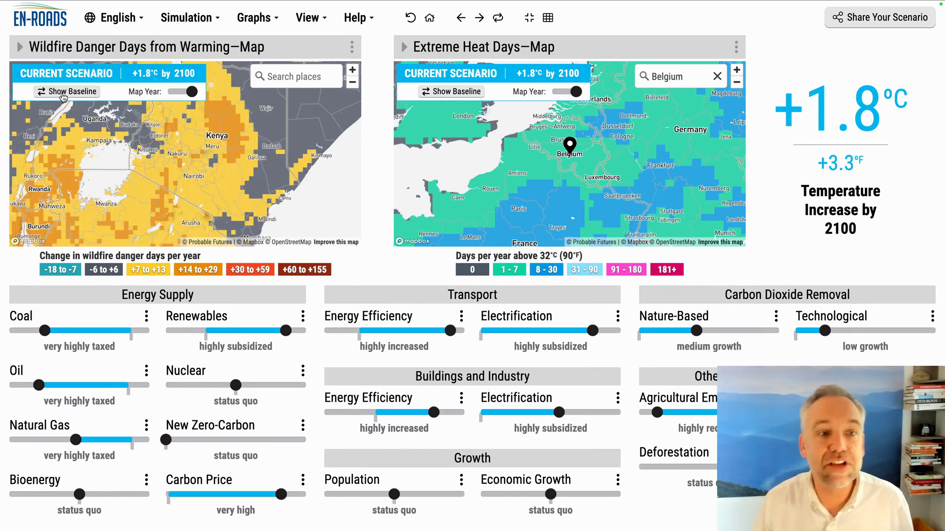
pyautogui.click(63, 93)
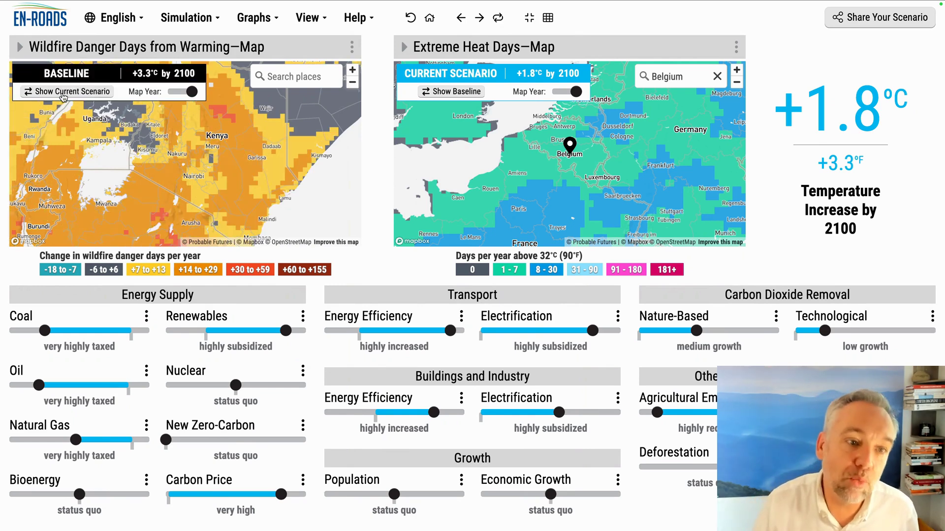
pyautogui.click(64, 93)
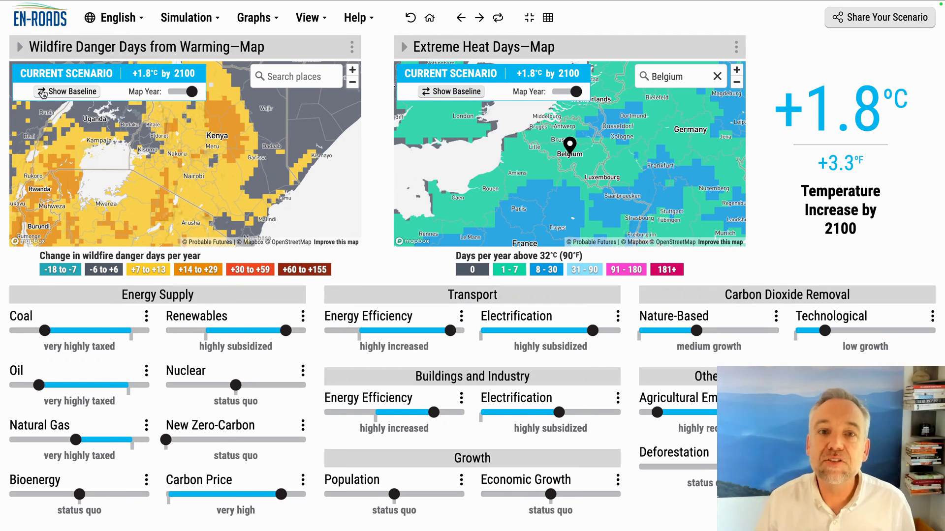
# - Enlarge the heat map, pan toward southern Europe, and compare baseline with current scenario
pyautogui.click(736, 47)
pyautogui.click(701, 93)
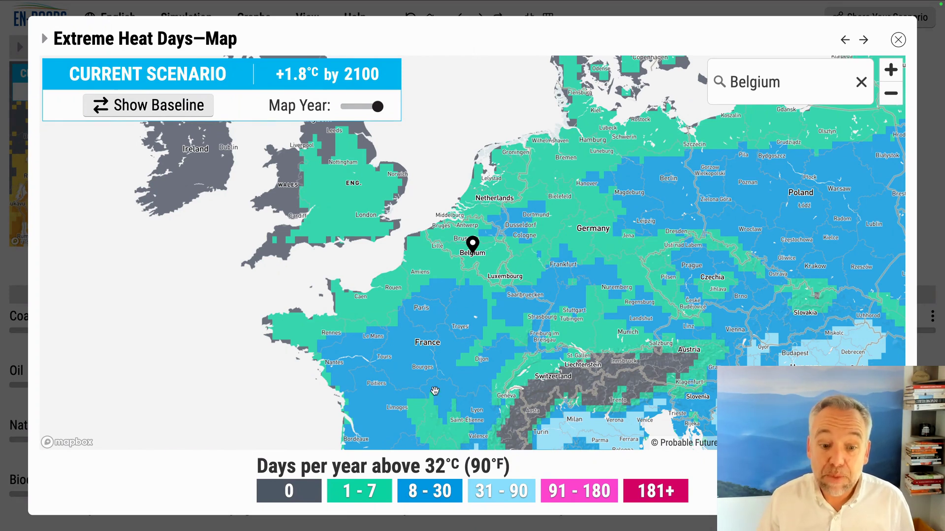
pyautogui.moveTo(472, 317); pyautogui.dragTo(473, 279)
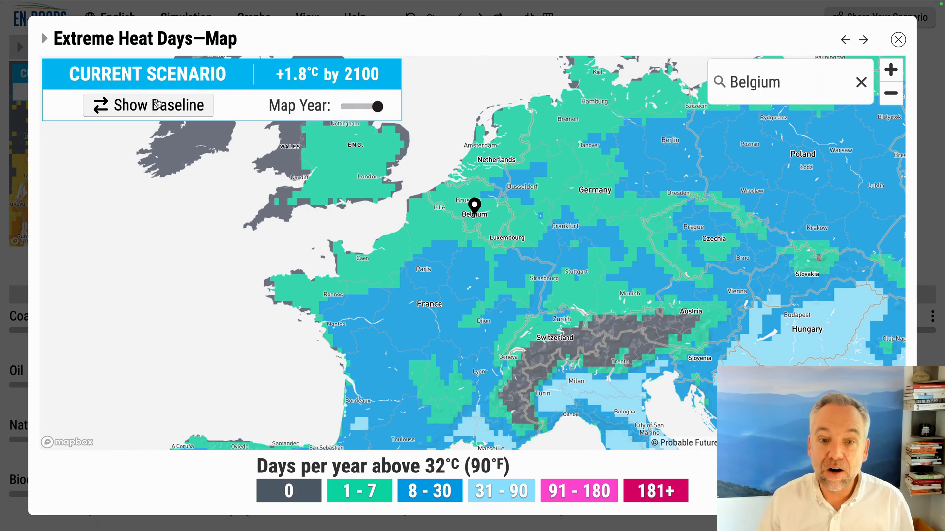
pyautogui.click(156, 105)
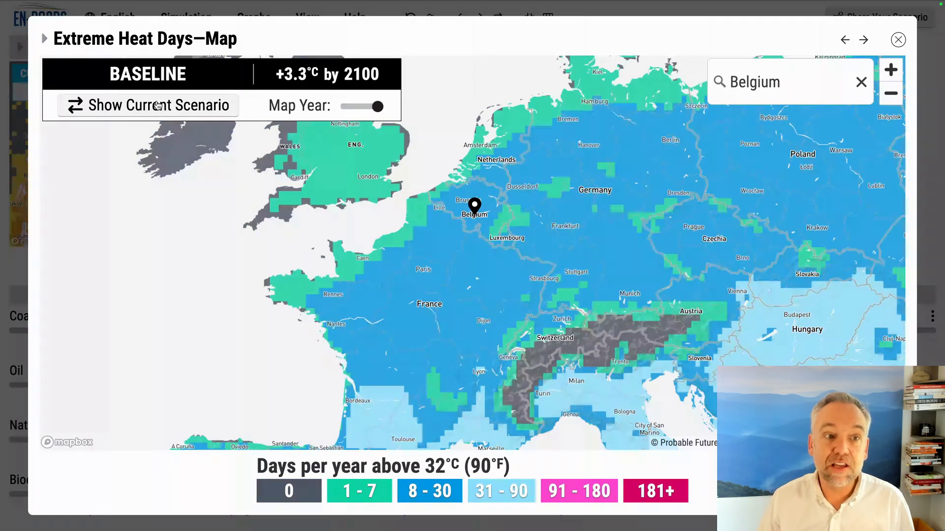
pyautogui.click(156, 106)
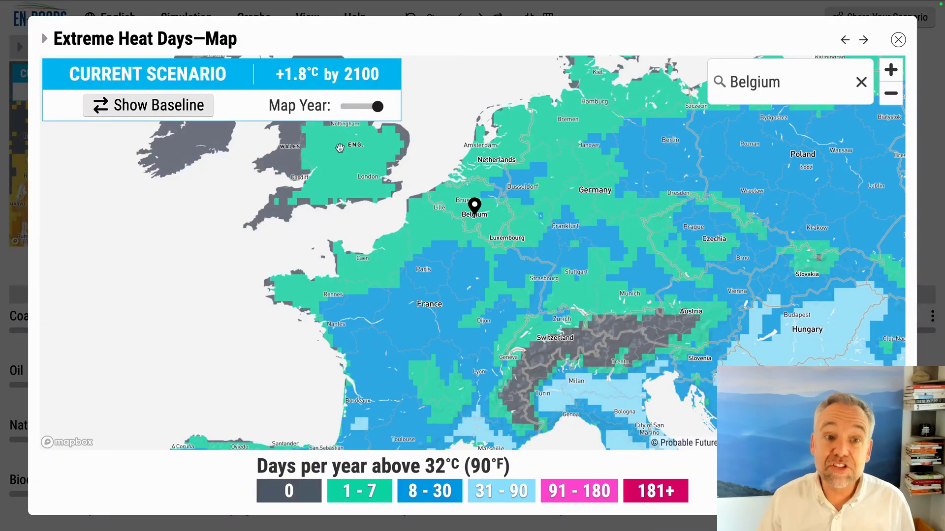
# - Set the map year to 2000, then 2050 (+1.7°C), and close the enlarged view
pyautogui.moveTo(378, 106); pyautogui.dragTo(289, 110)
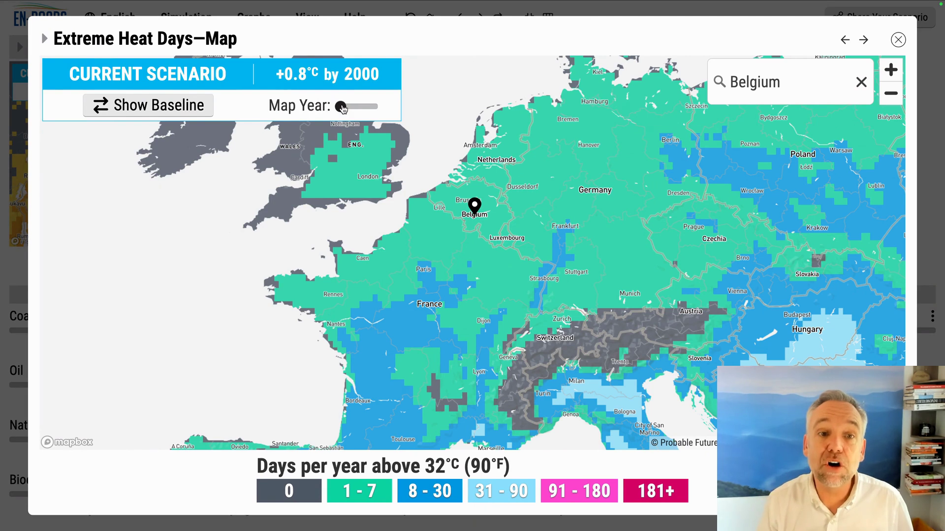
pyautogui.moveTo(342, 107); pyautogui.dragTo(360, 111)
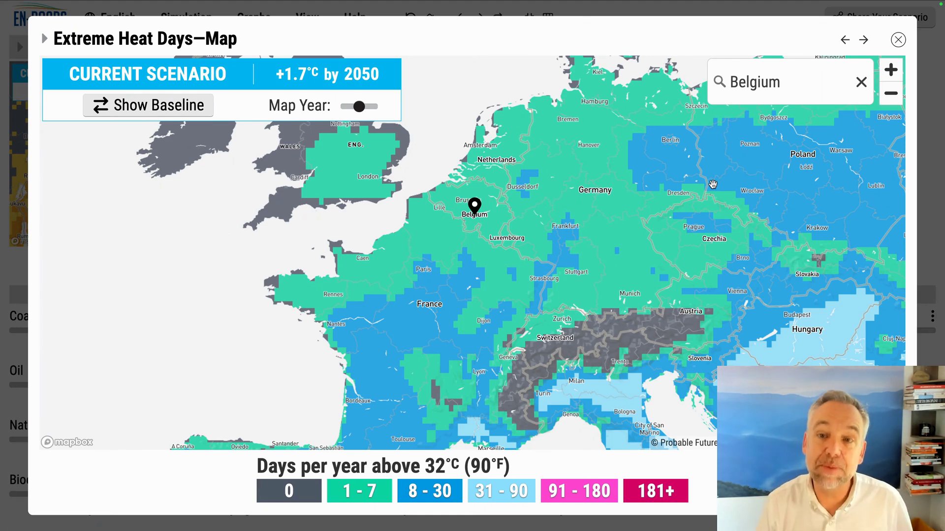
pyautogui.click(898, 40)
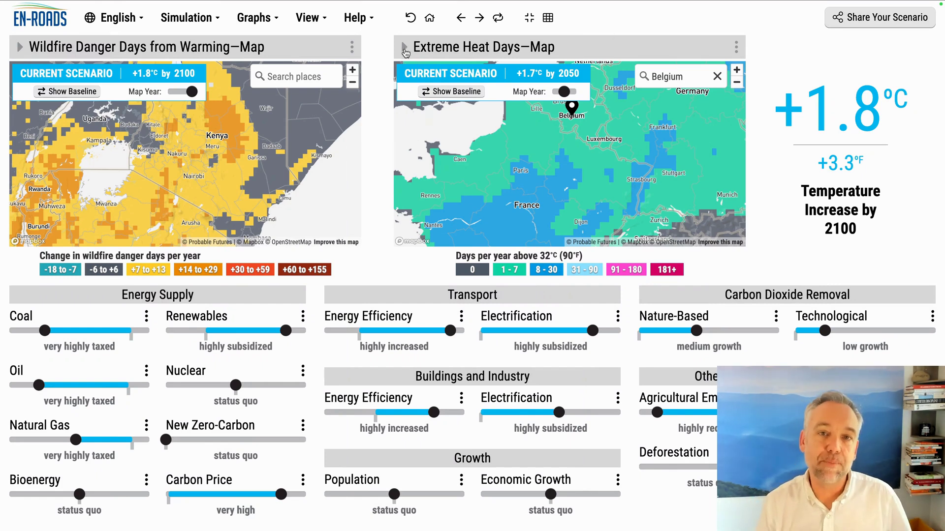
# - Expand the heat map description and follow its 'Overview of extreme humidity and heat days maps' link
pyautogui.click(404, 48)
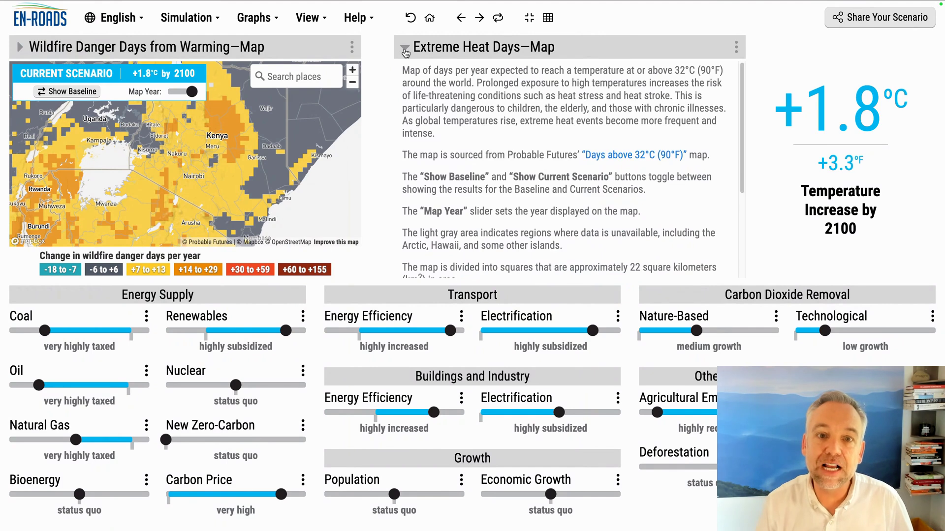
pyautogui.scroll(-2, 547, 137)
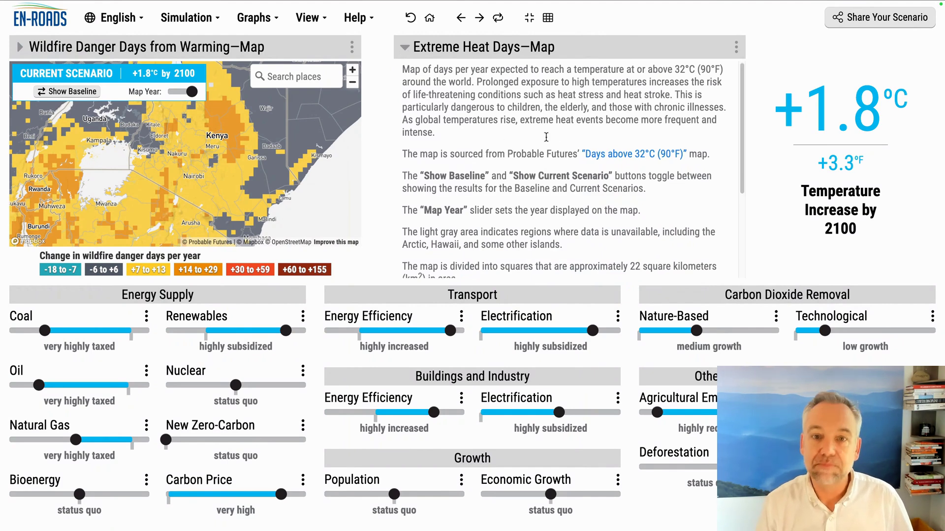
pyautogui.scroll(-2, 546, 137)
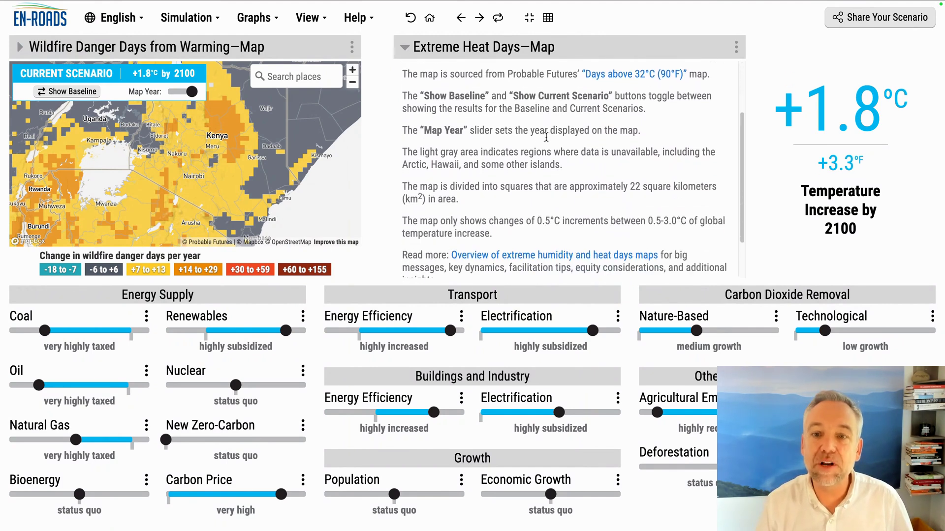
pyautogui.scroll(-3, 547, 137)
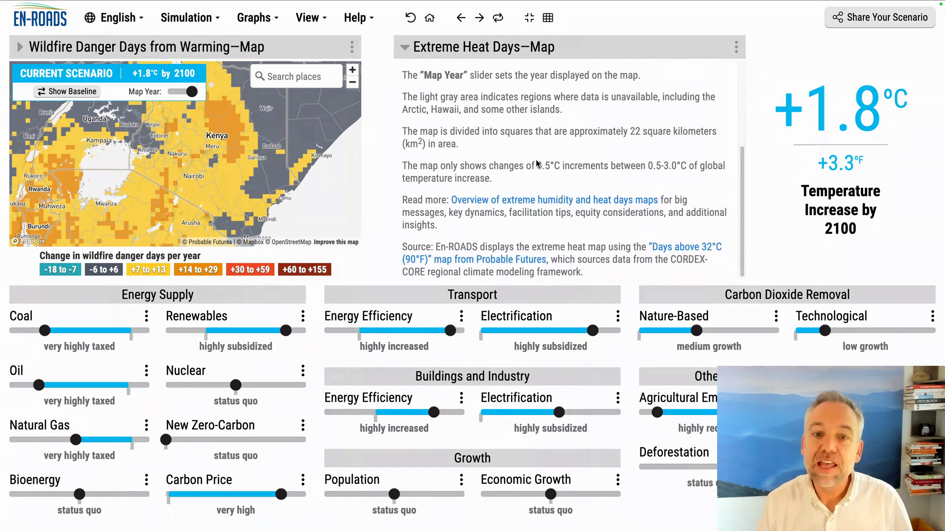
pyautogui.click(531, 204)
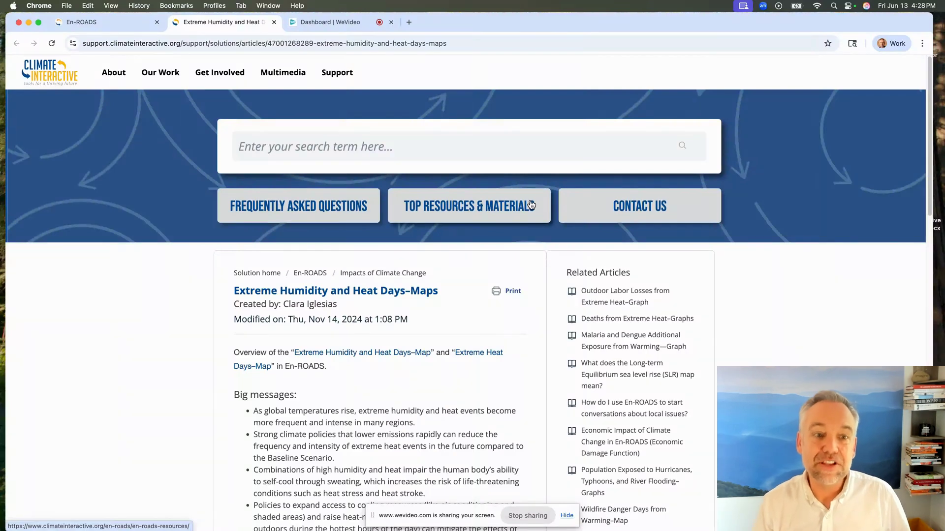
pyautogui.scroll(-5, 295, 300)
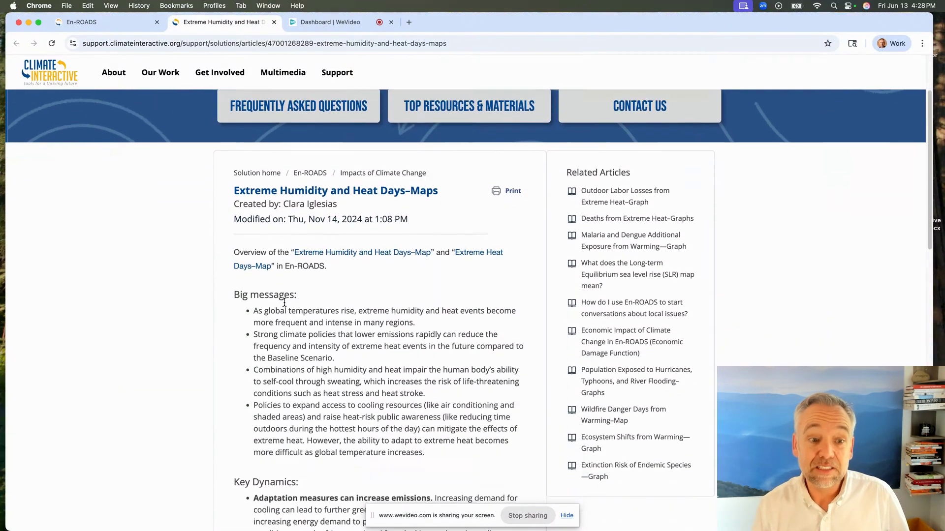
pyautogui.scroll(-8, 285, 302)
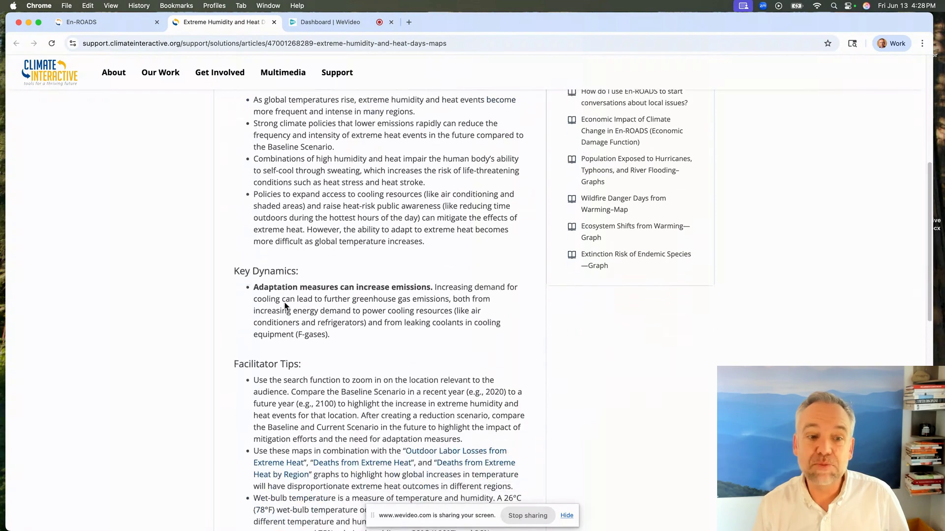
pyautogui.scroll(-20, 285, 305)
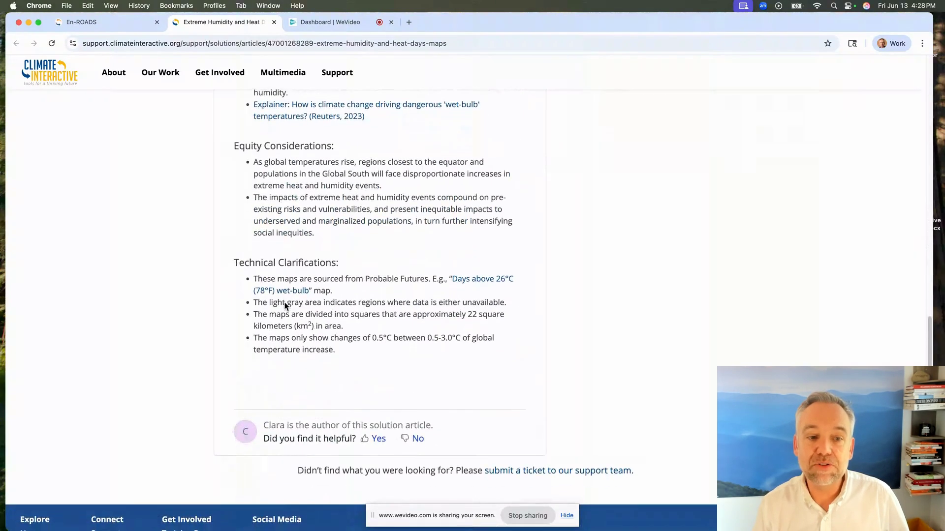
pyautogui.scroll(20, 285, 305)
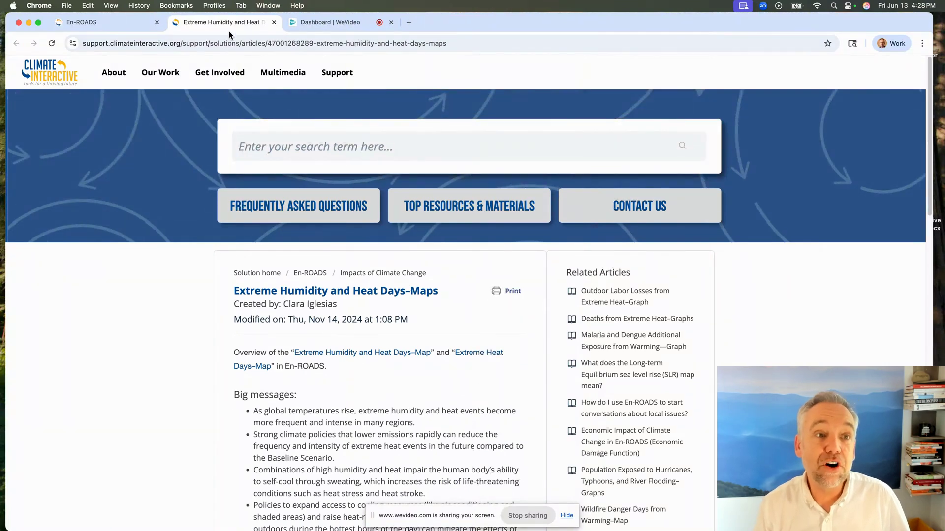
# - Back in En-ROADS, follow the 'Days above 32°C (90°F)' source link
pyautogui.click(107, 23)
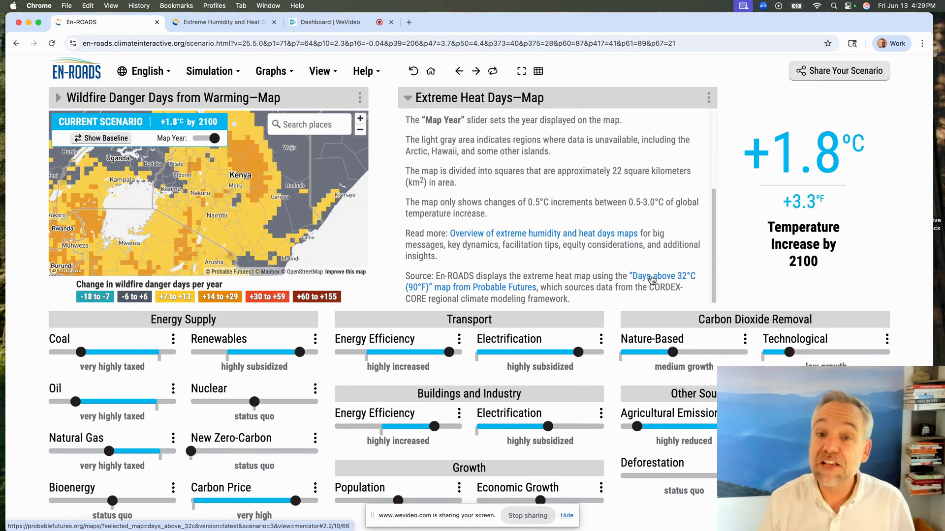
pyautogui.click(651, 280)
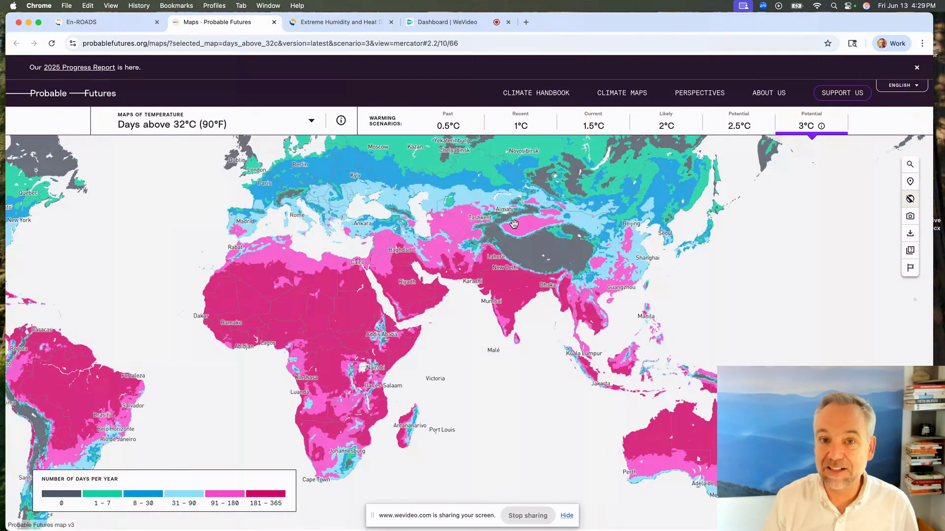
# - Centre the map on Europe and North America and check Berlin's expected range of hot days
pyautogui.moveTo(439, 218); pyautogui.dragTo(610, 309)
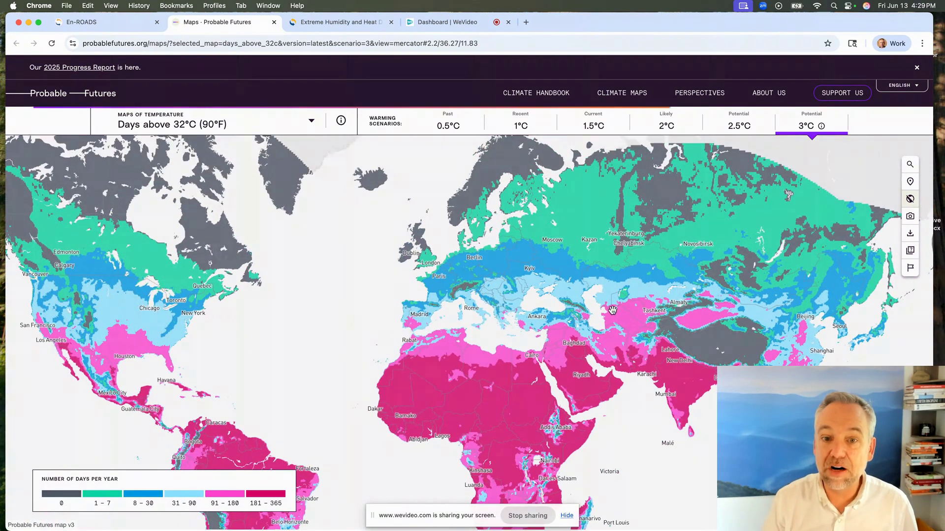
pyautogui.click(459, 259)
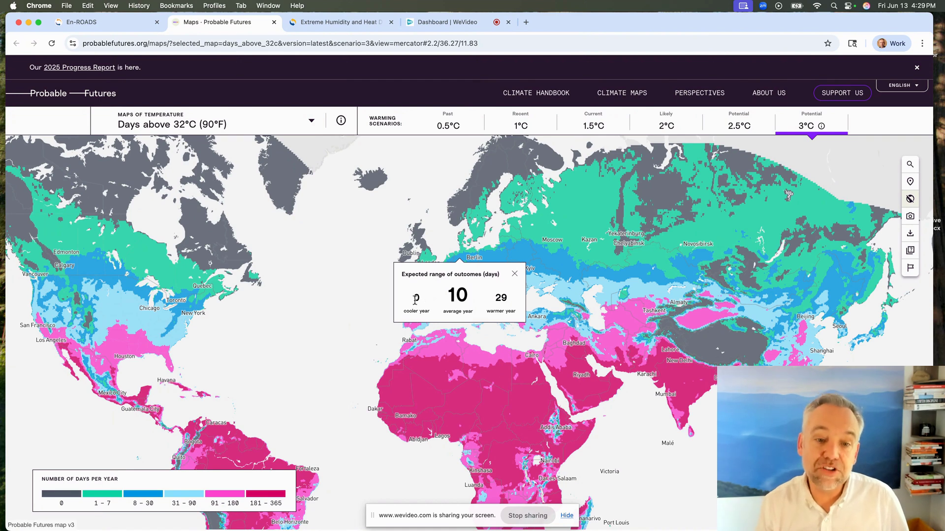
pyautogui.click(514, 274)
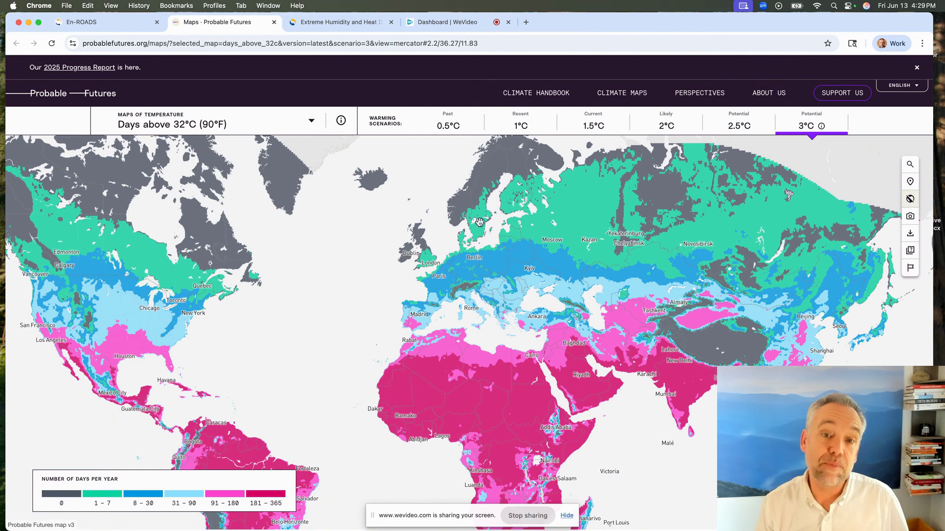